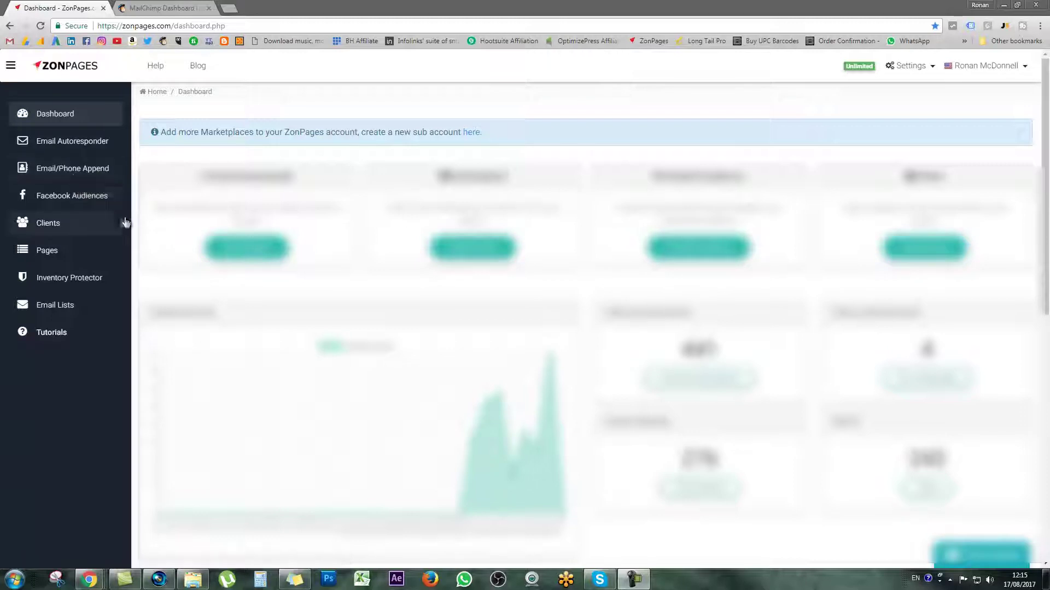
Step: Open the Email/Phone Append service and start an append for specific clients
click(80, 178)
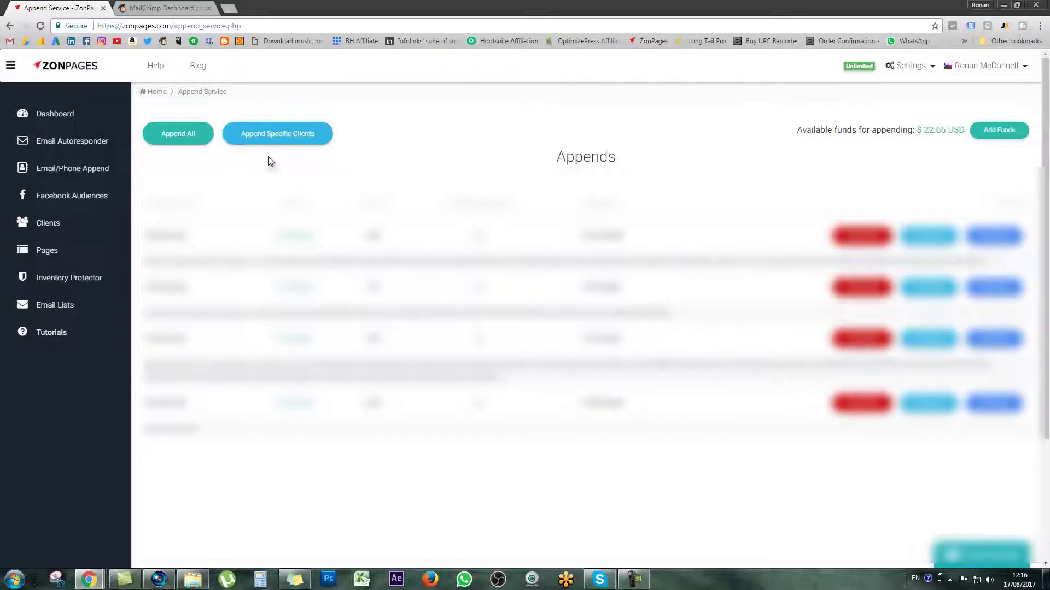
click(265, 140)
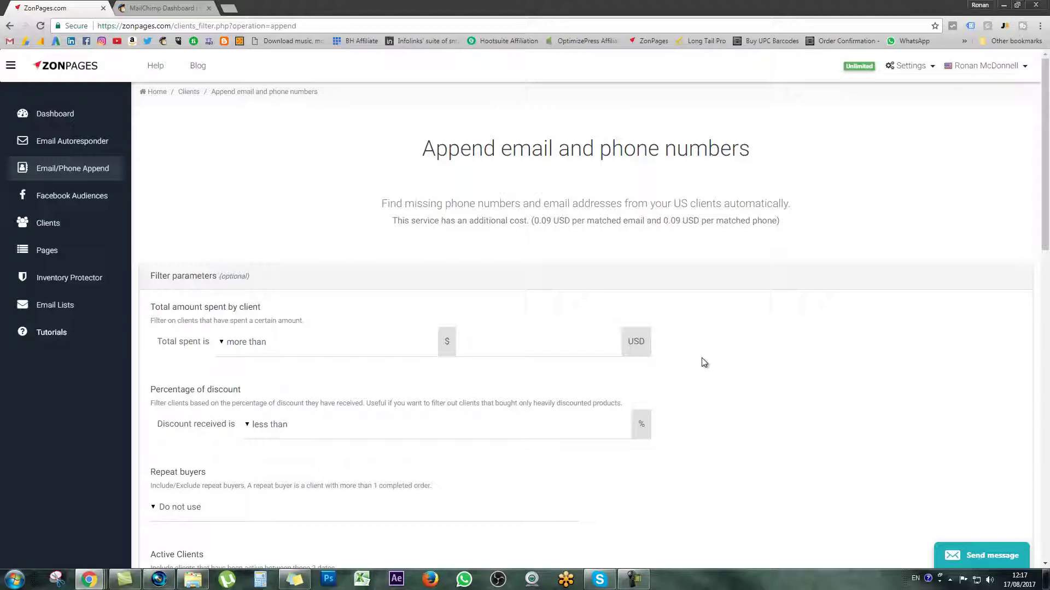
Step: Scroll down the append filter form to its Products section
scroll(703, 362, down, 1)
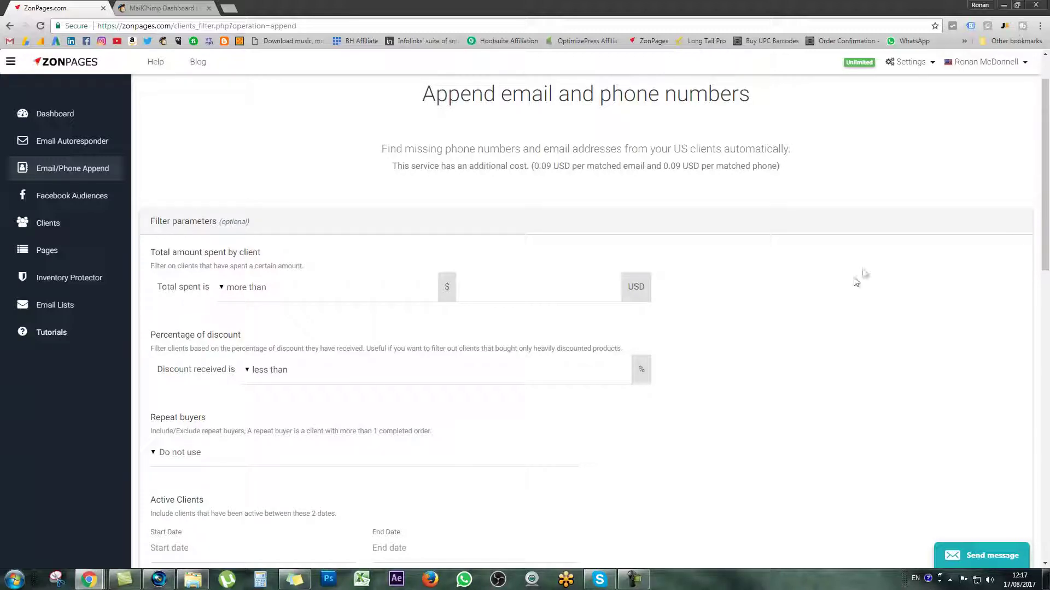
scroll(943, 233, down, 3)
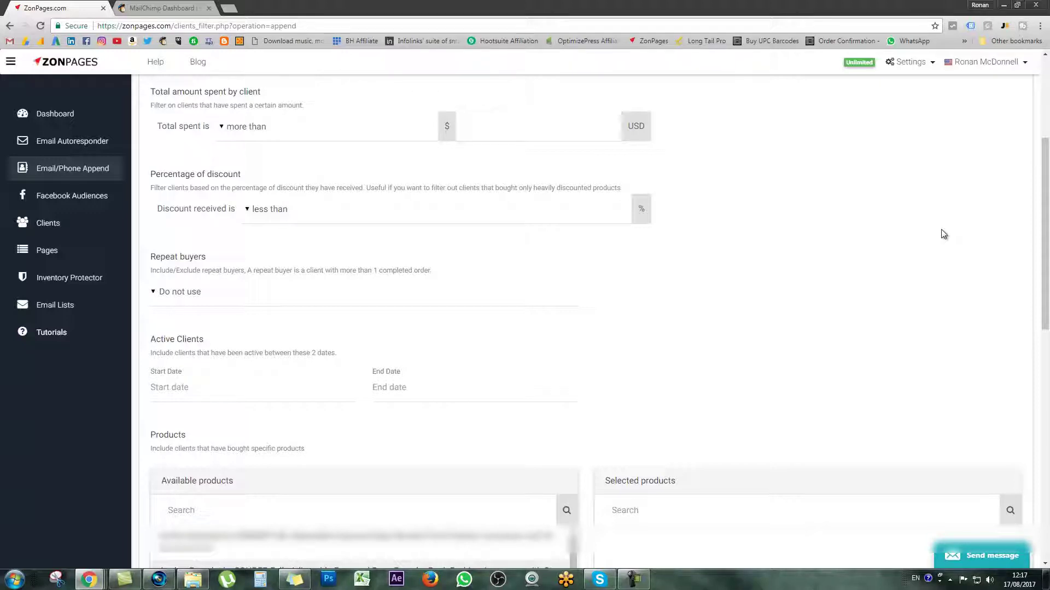
scroll(943, 234, down, 6)
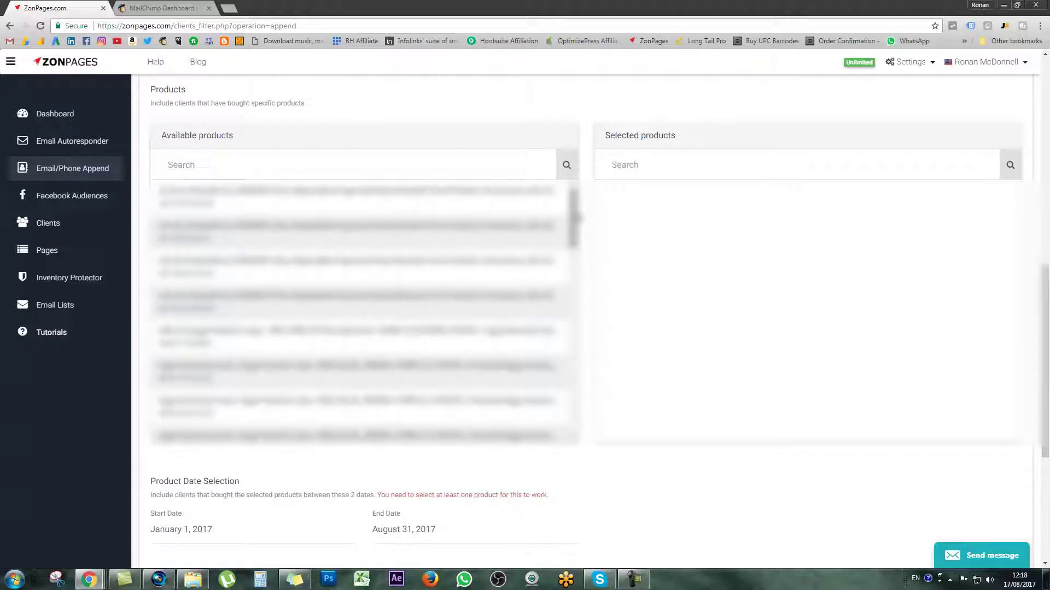
scroll(398, 200, down, 2)
Step: Move sixteen products from Available to Selected products, then filter for clients who bought them
click(398, 201)
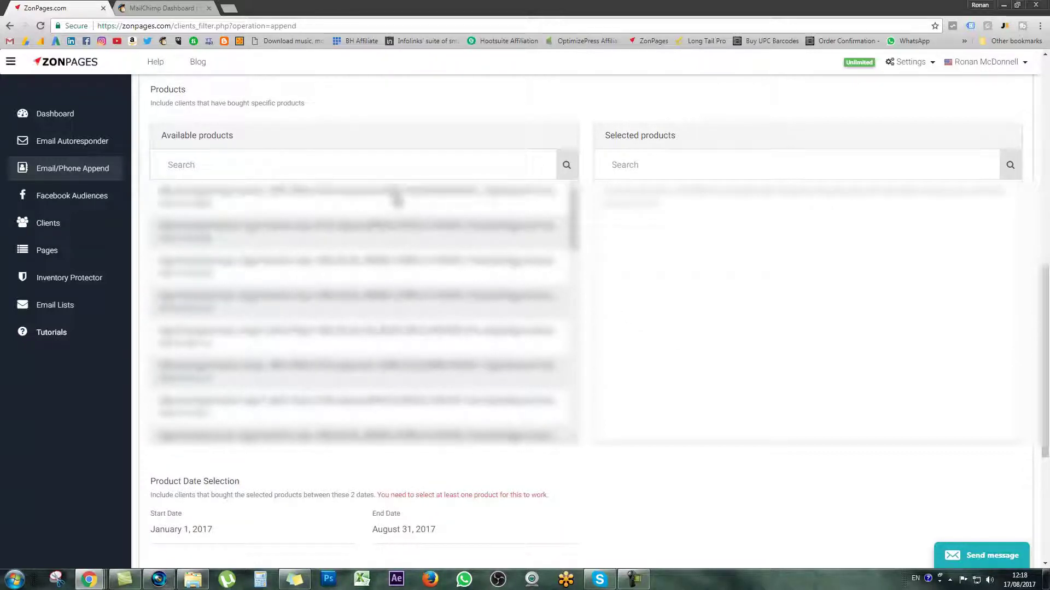
click(398, 200)
click(397, 201)
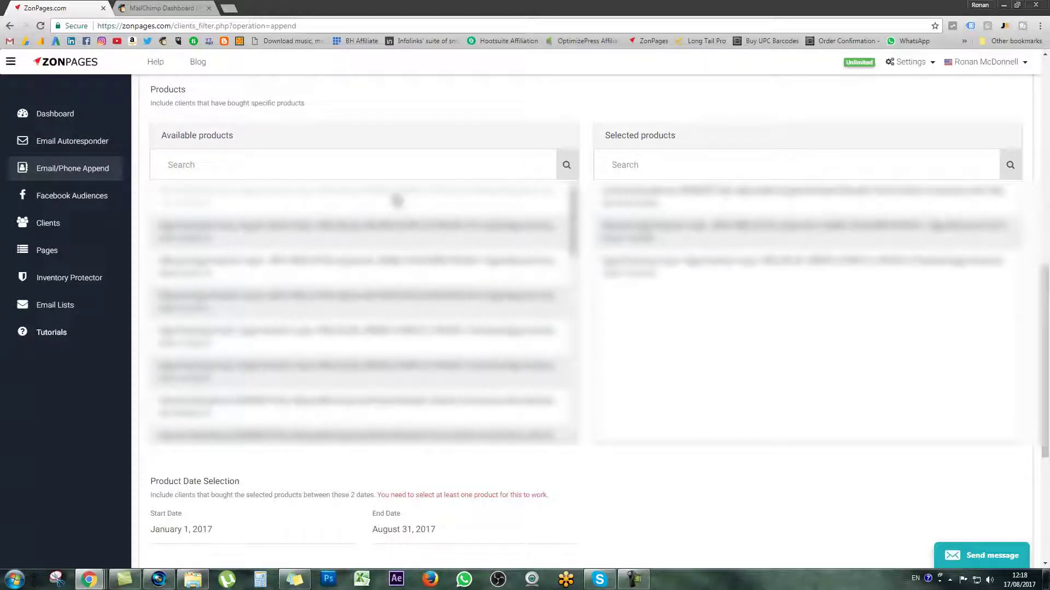
click(397, 200)
click(397, 201)
click(398, 201)
click(397, 201)
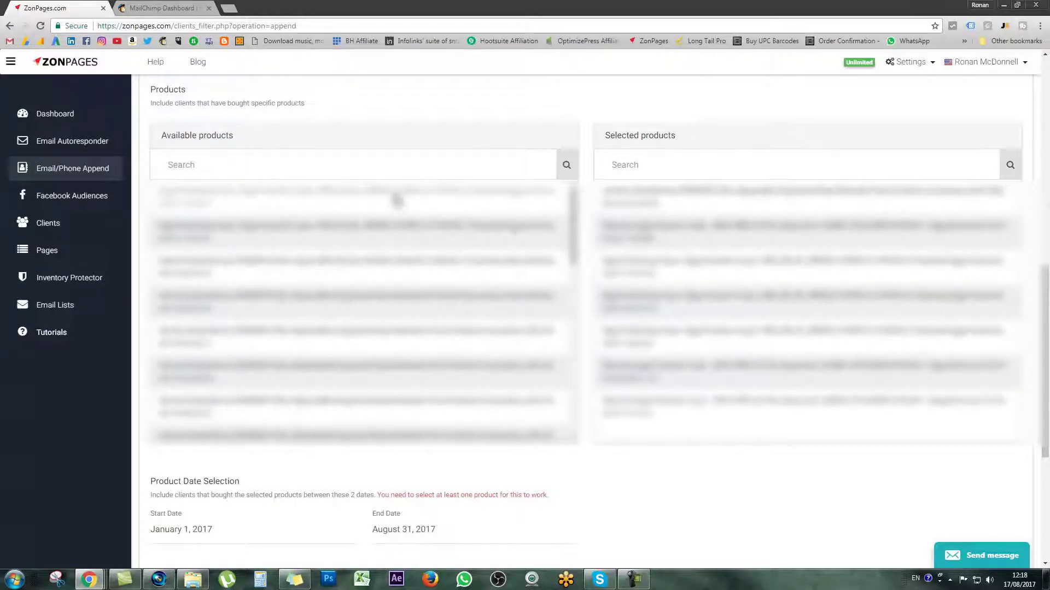
click(398, 200)
click(398, 201)
click(398, 200)
click(397, 200)
click(398, 201)
click(398, 201)
click(398, 200)
click(397, 201)
click(397, 201)
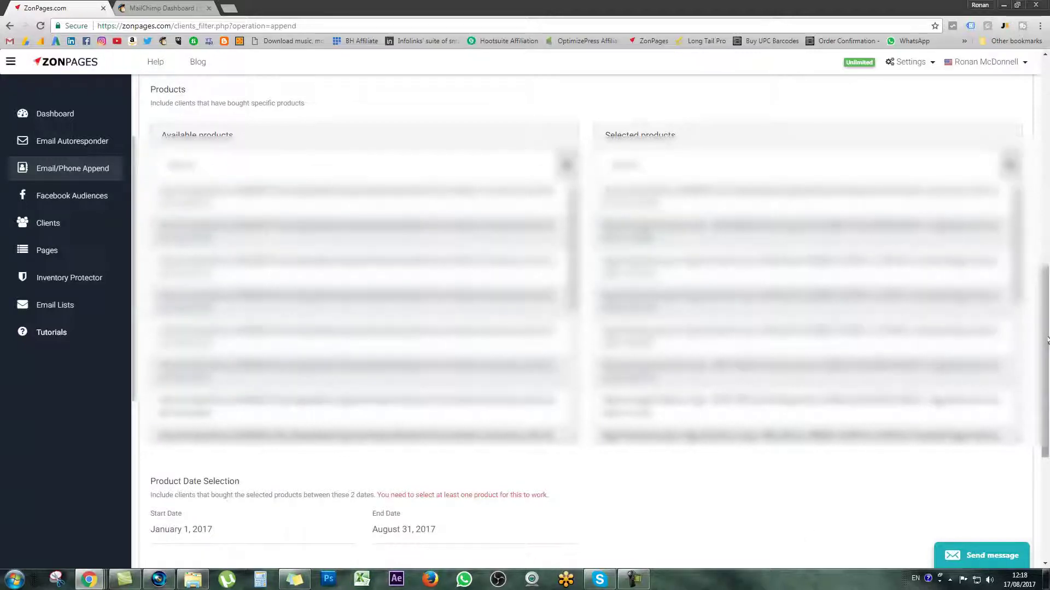
scroll(415, 555, down, 1)
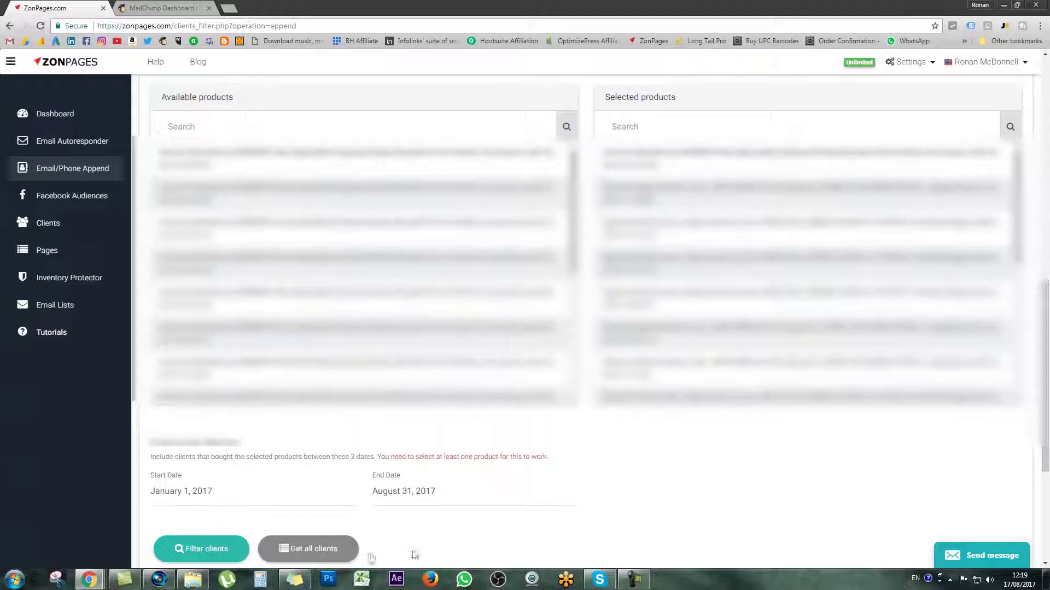
click(178, 557)
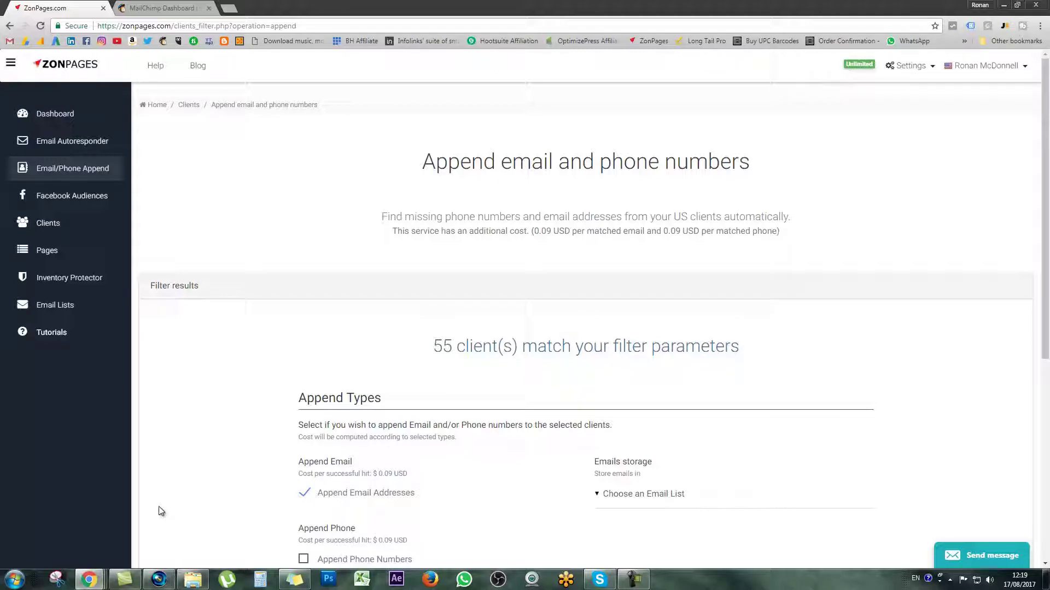
Step: Open the Choose an Email List dropdown below the append options and scroll to its end
scroll(161, 512, down, 2)
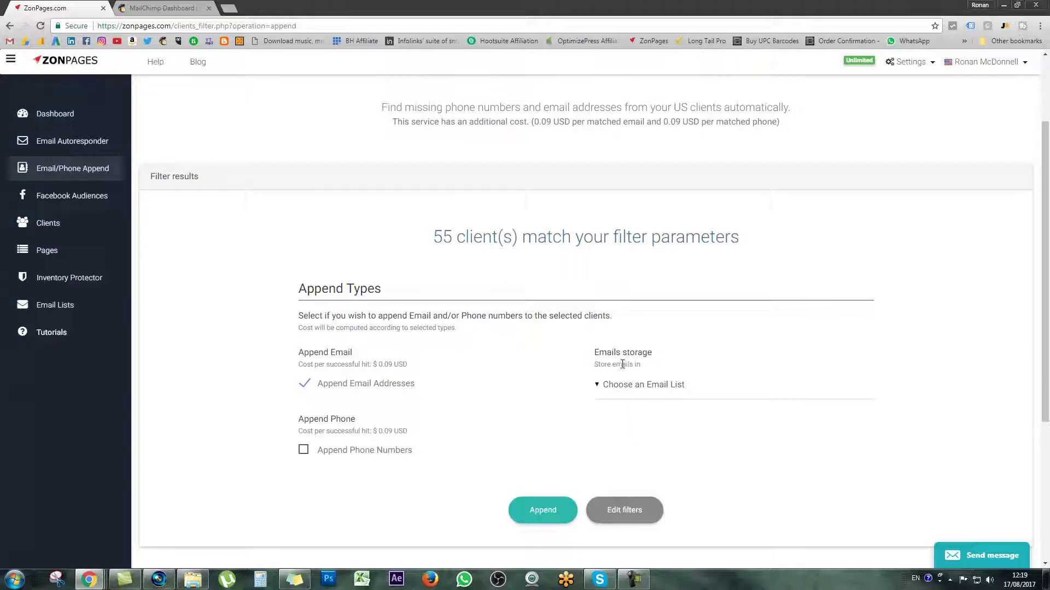
scroll(622, 364, down, 3)
click(610, 231)
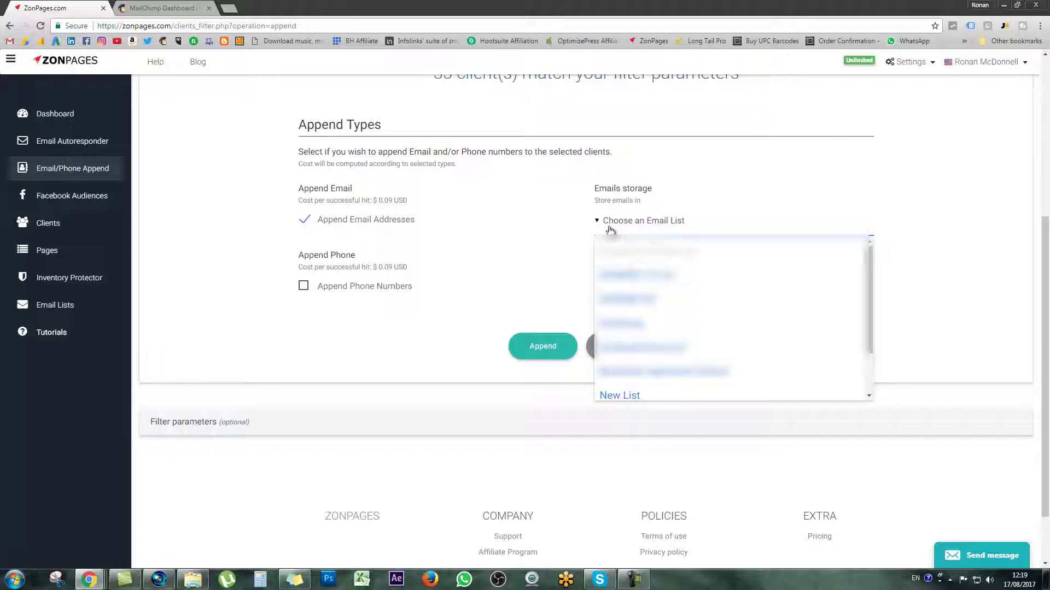
drag(870, 279, 870, 320)
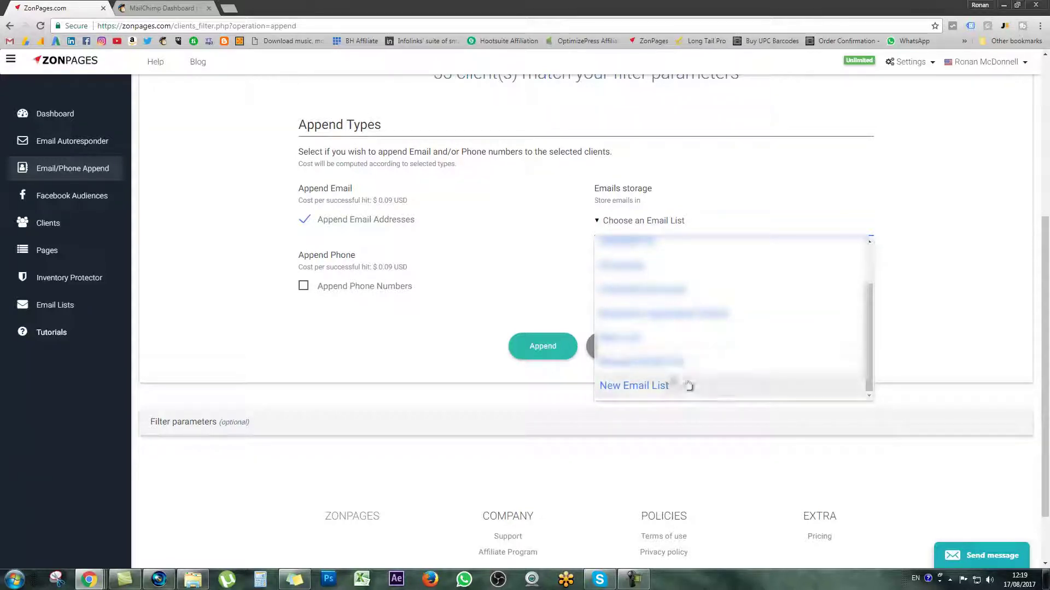
Step: Create the new email list 'Brand New List - Product A purchasers' and submit the append for 55 clients
click(658, 387)
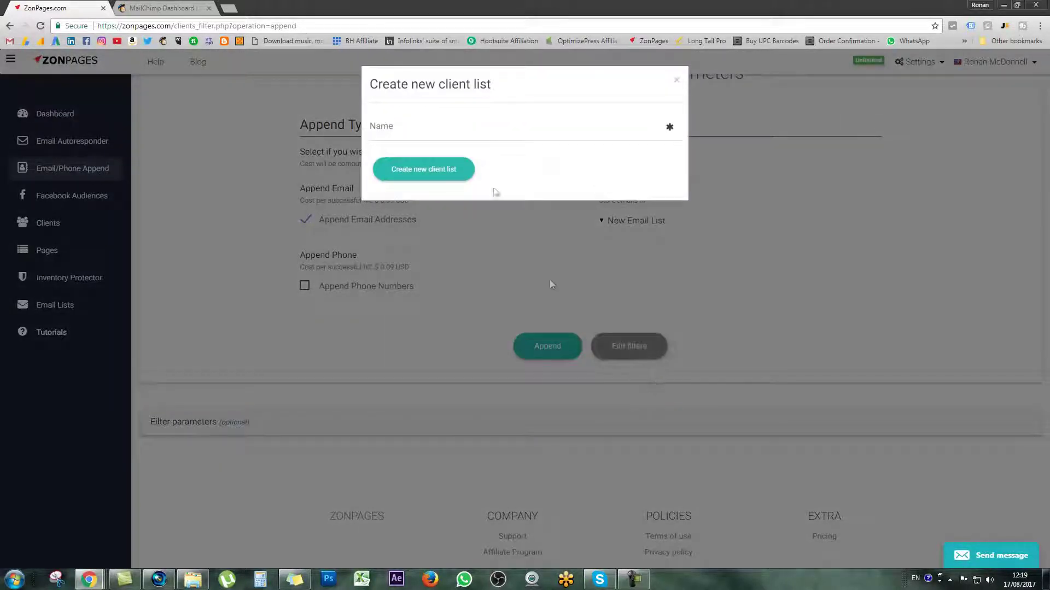
click(423, 136)
text(Brand)
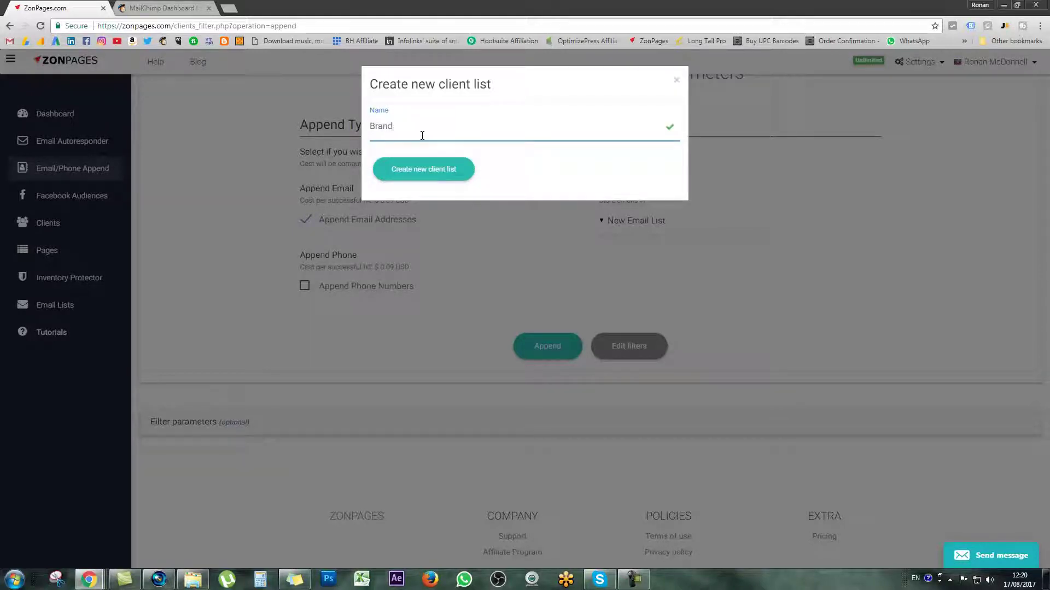
text( New List - Product A purchasers)
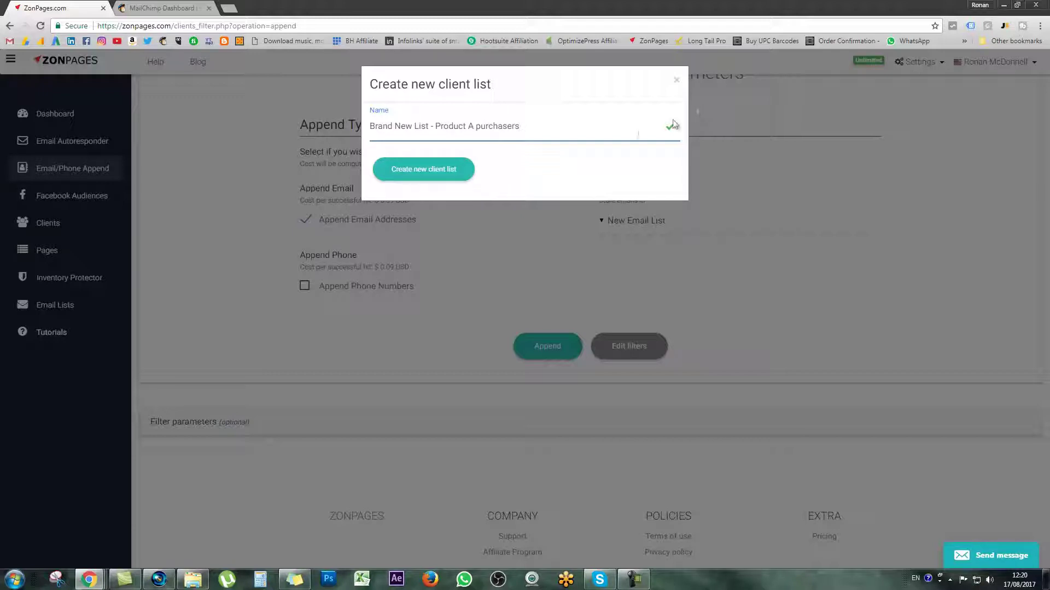
click(457, 171)
click(547, 348)
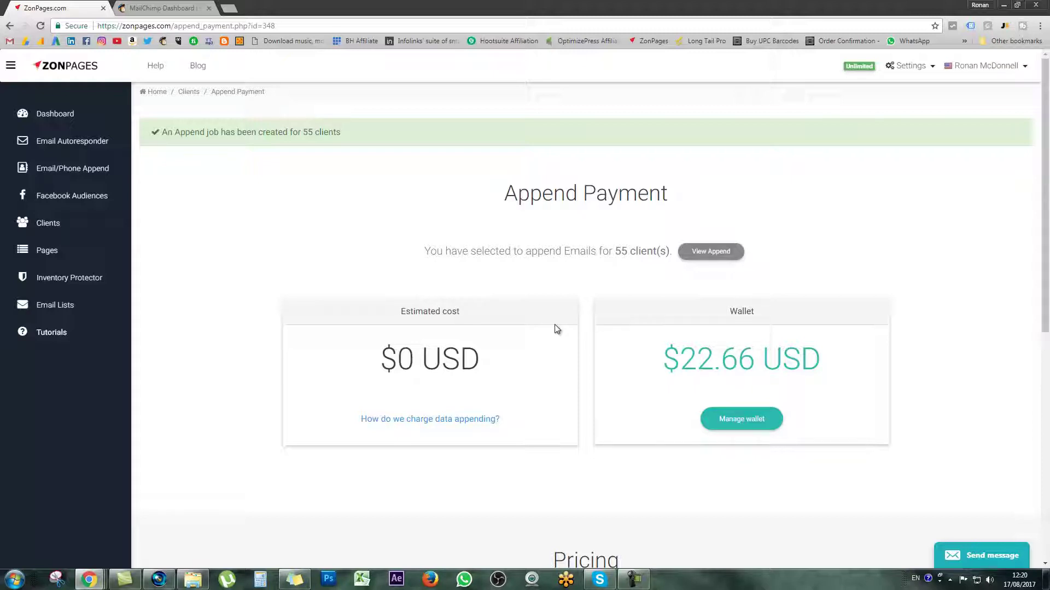
Step: Go to the Email Lists overview
click(103, 311)
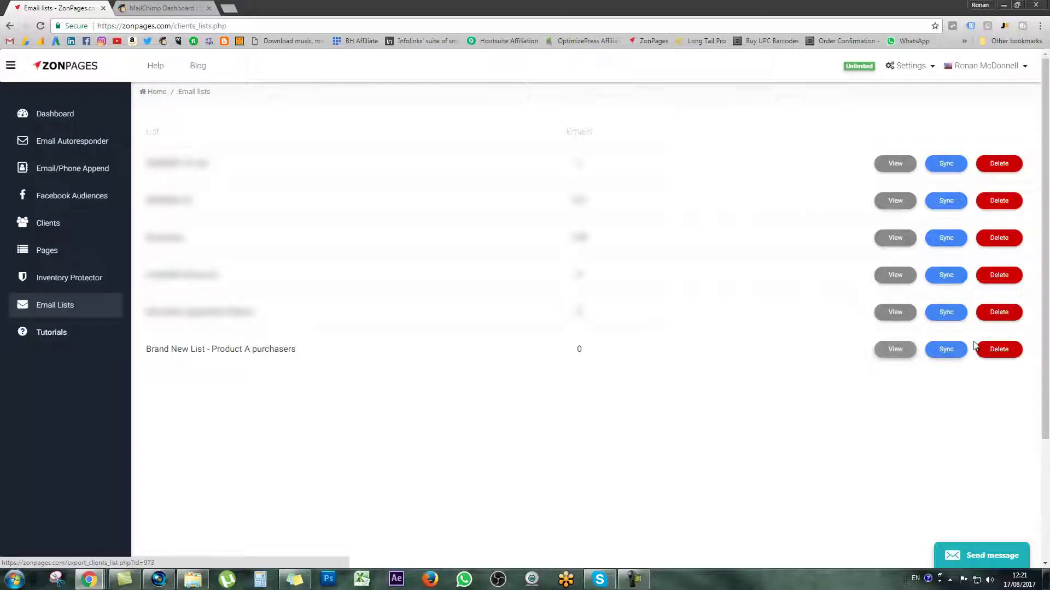
Step: Open Sync for 'Brand New List - Product A purchasers' and begin setting up a MailChimp API key
click(946, 350)
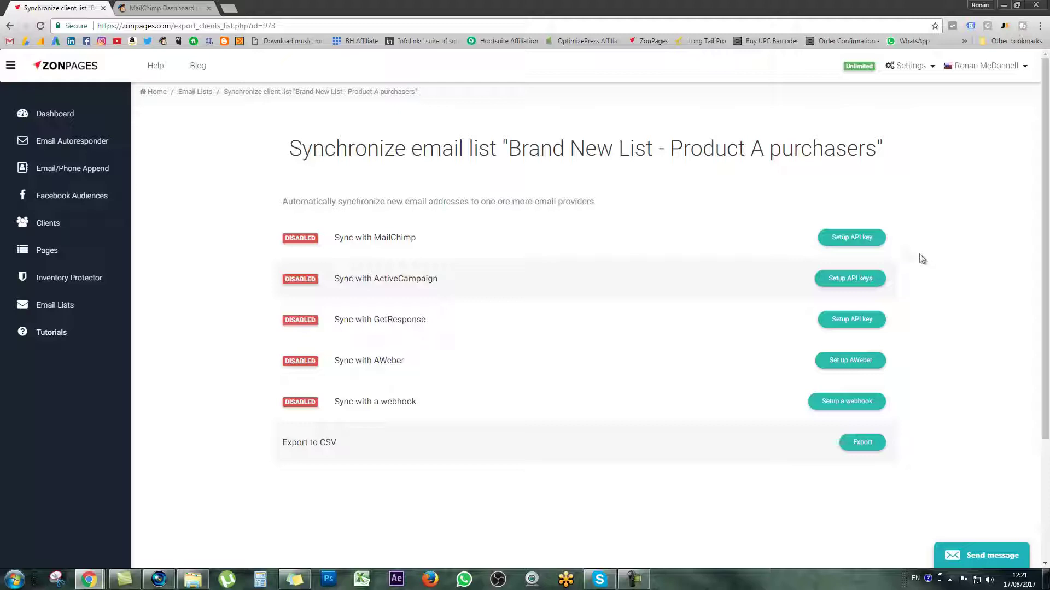
click(863, 246)
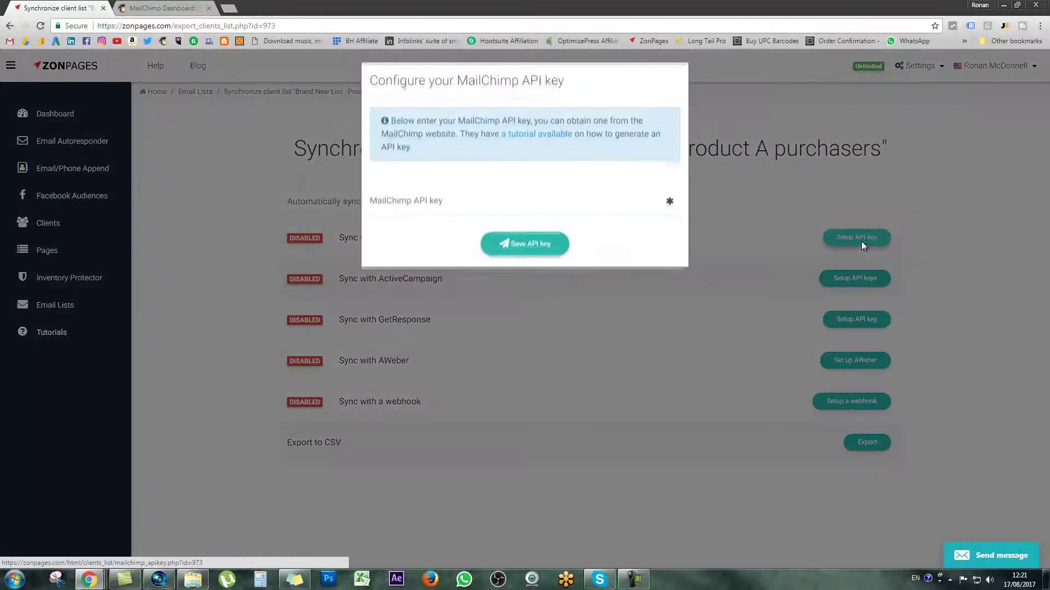
Step: Select the empty API key field, then switch to the MailChimp Dashboard tab
click(564, 205)
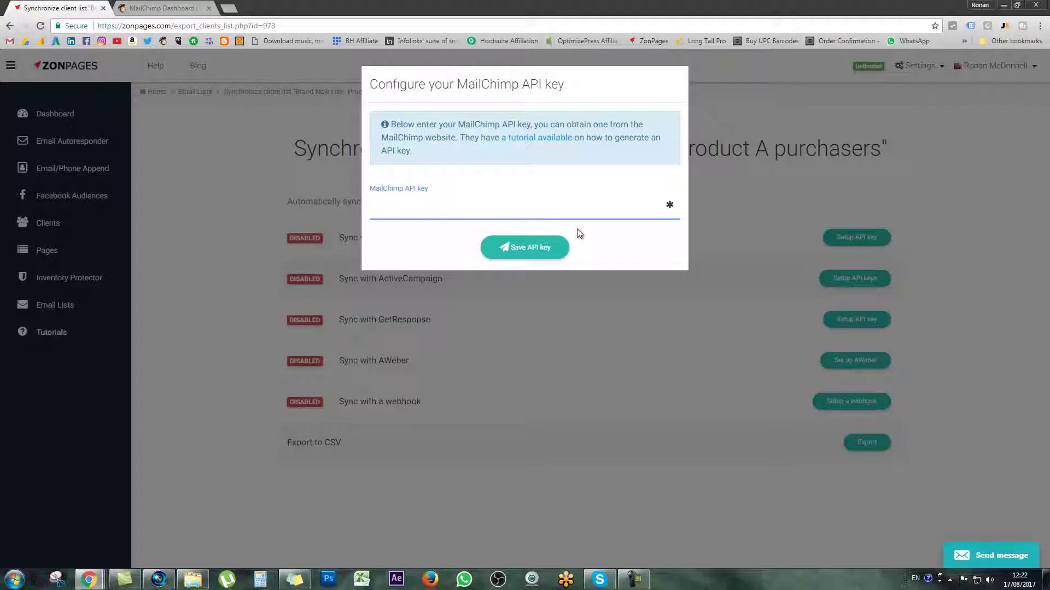
click(189, 9)
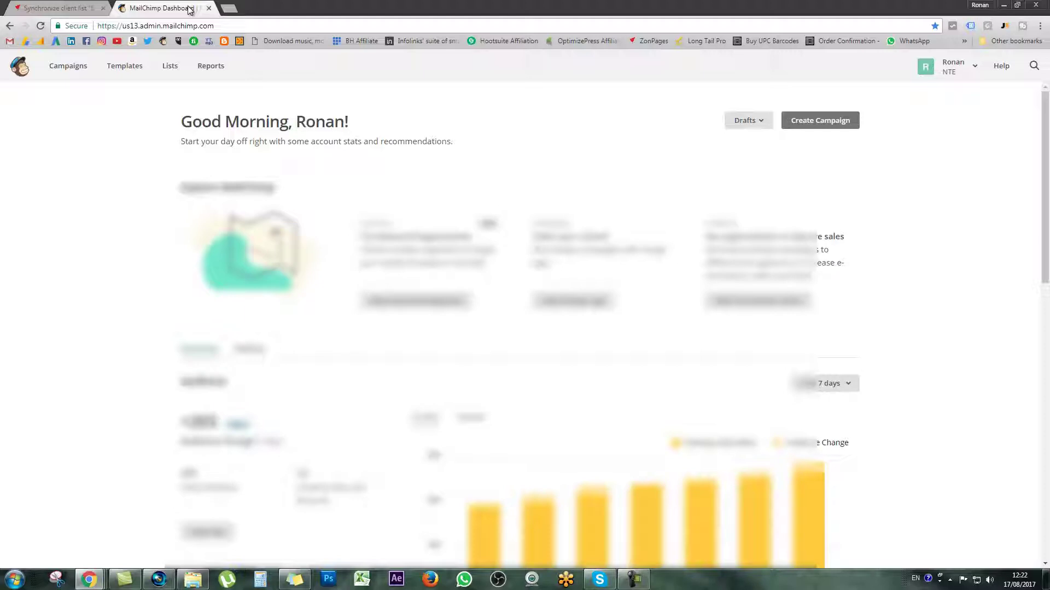
Step: Go to the MailChimp account Profile and open Extras > API keys
click(967, 74)
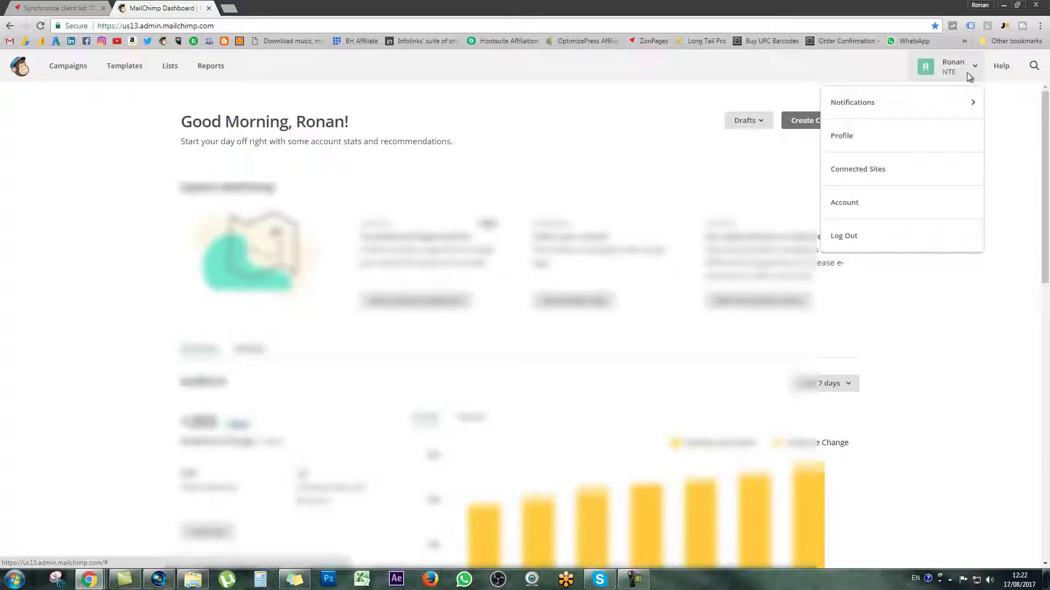
click(856, 143)
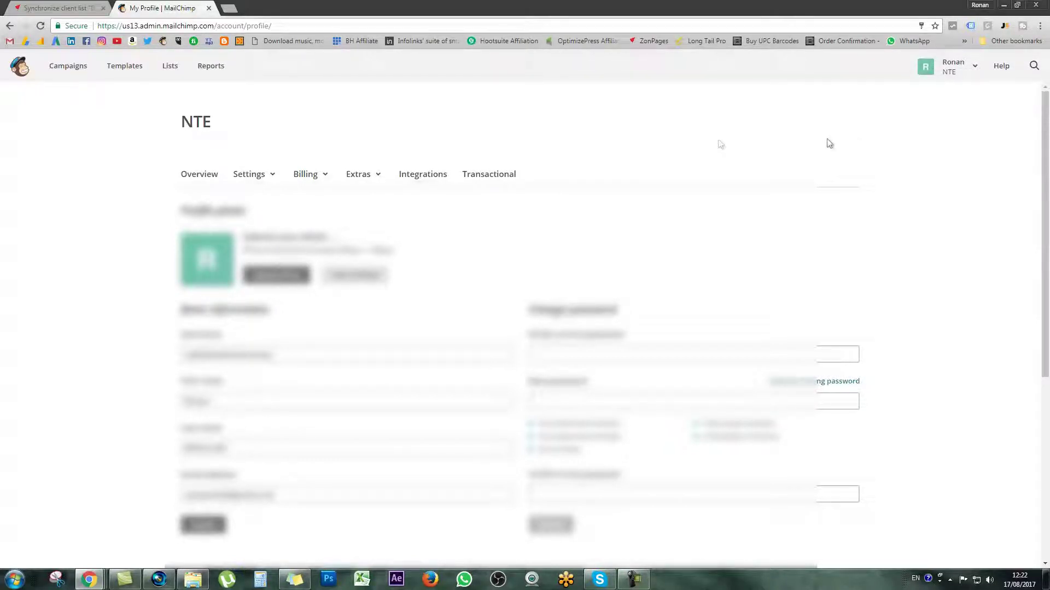
click(375, 181)
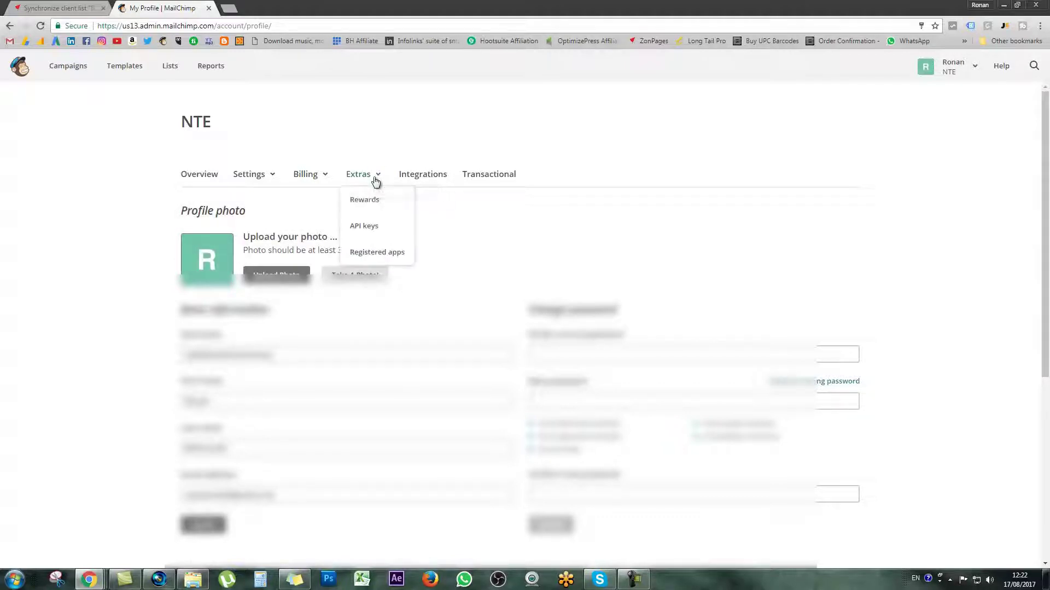
click(383, 235)
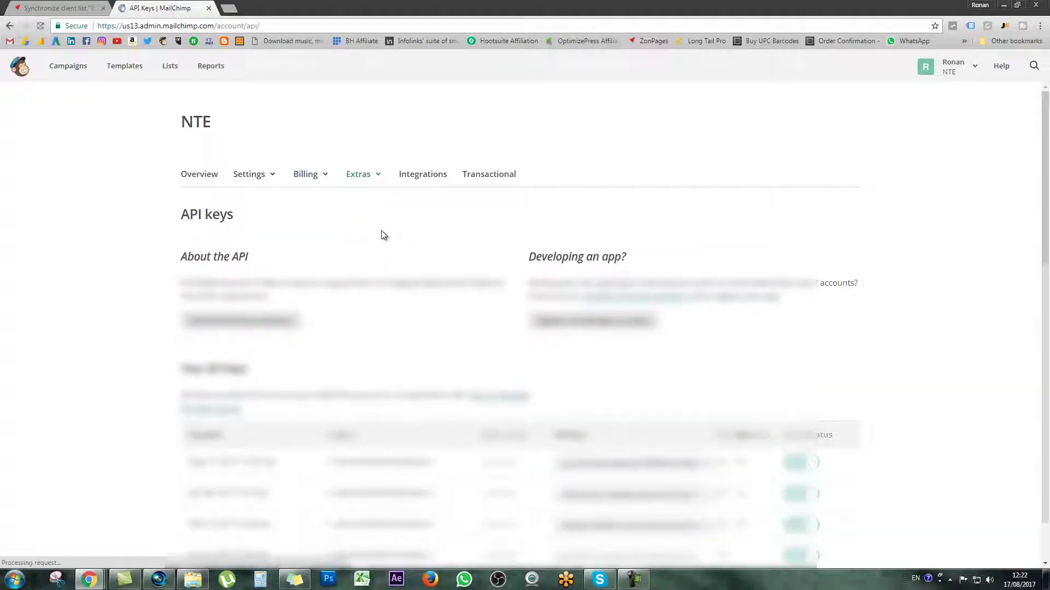
Step: Create a new MailChimp API key, copy it, and return to the ZonPages tab
scroll(918, 244, down, 6)
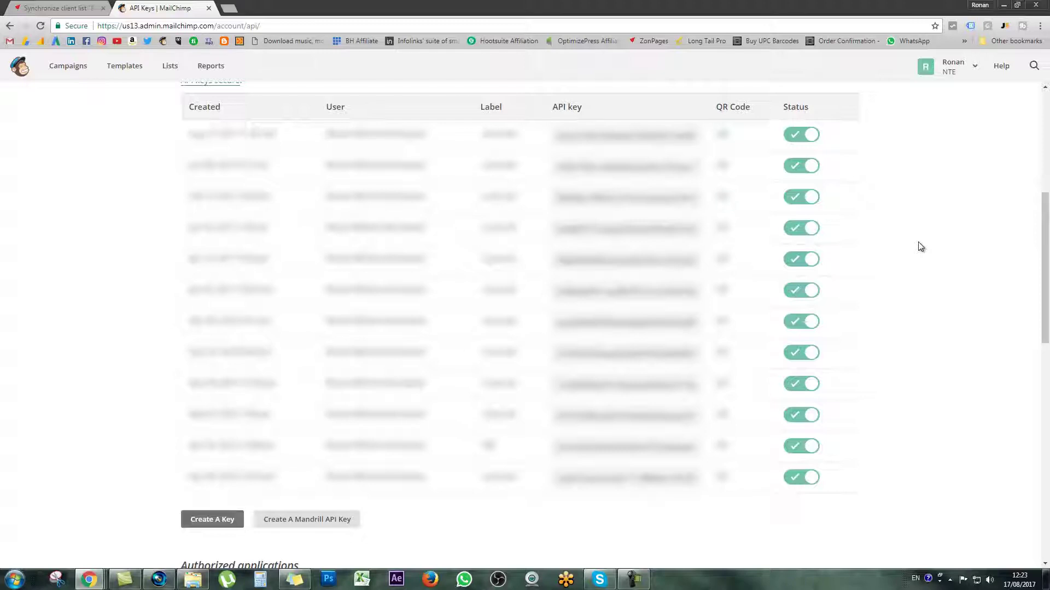
click(215, 521)
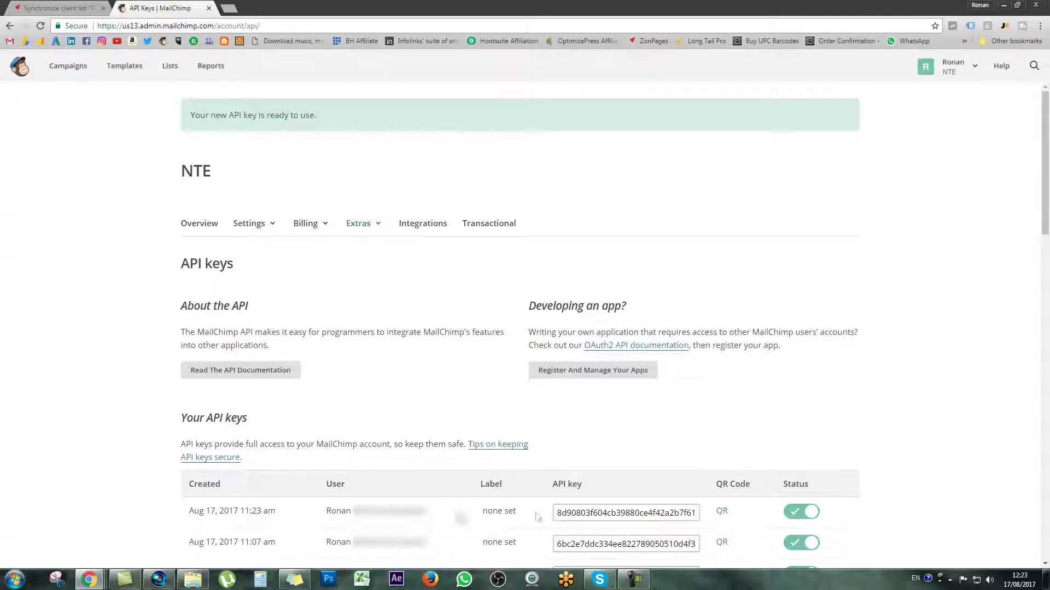
double_click(588, 513)
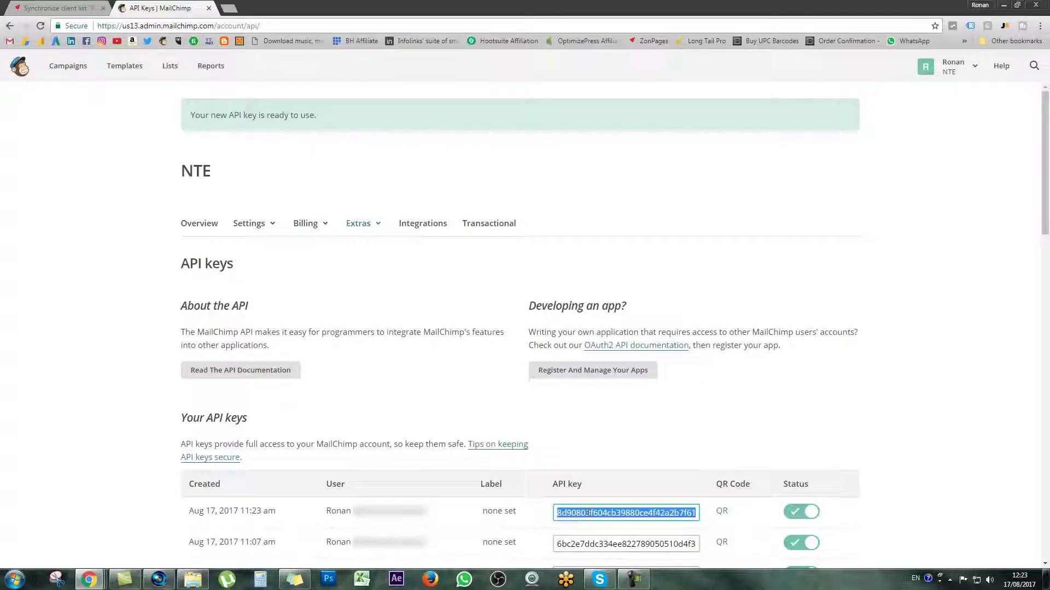
right_click(588, 513)
click(606, 385)
click(33, 8)
Step: Paste the new MailChimp API key into the key field and save it
right_click(398, 209)
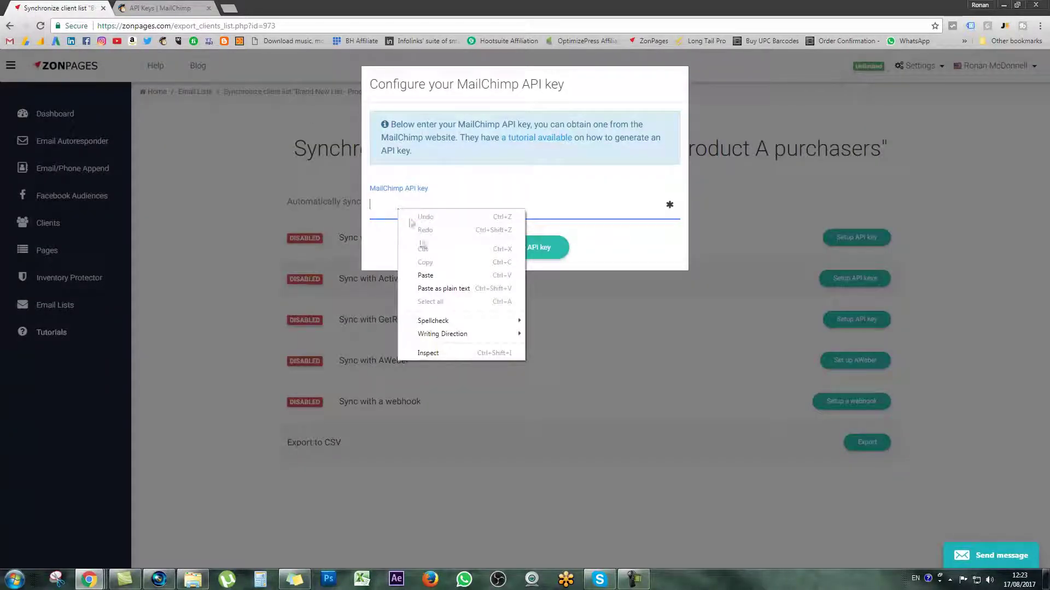
click(426, 275)
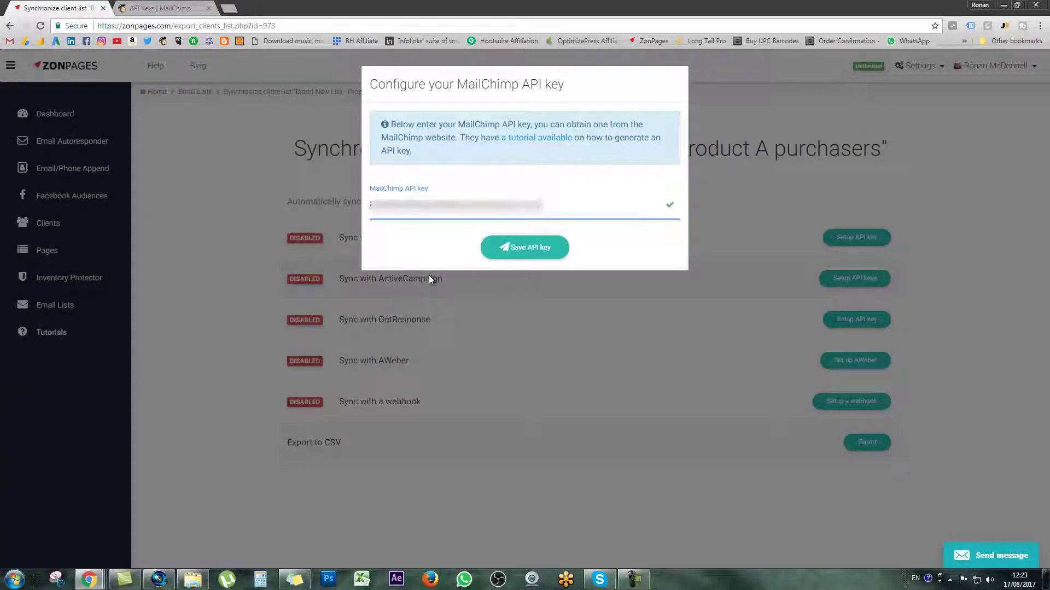
click(552, 255)
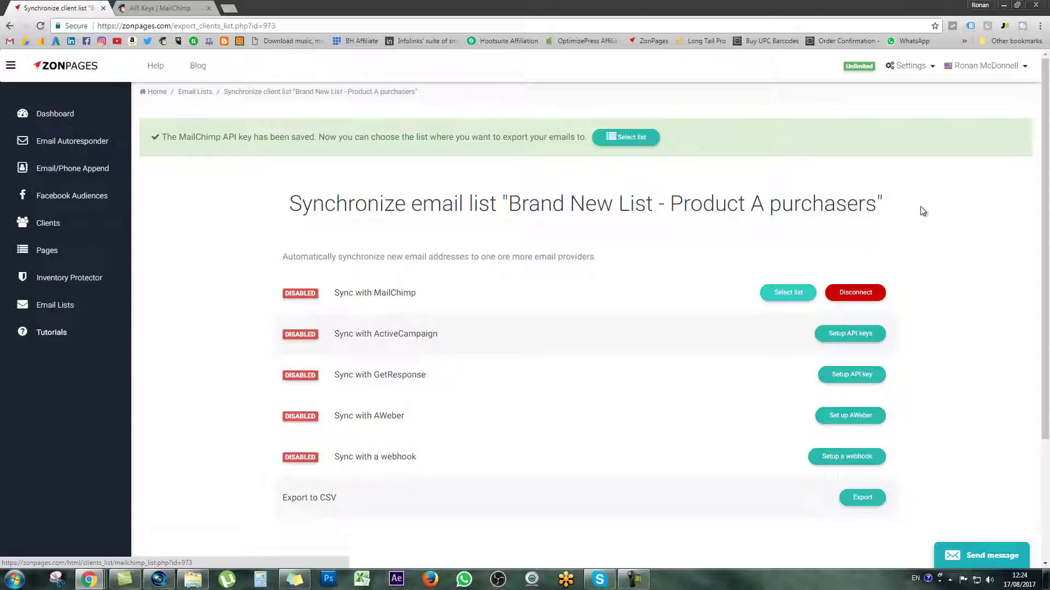
Step: Go back to the Email Lists overview, where Brand New List - Product A purchasers shows 0 emails
click(94, 311)
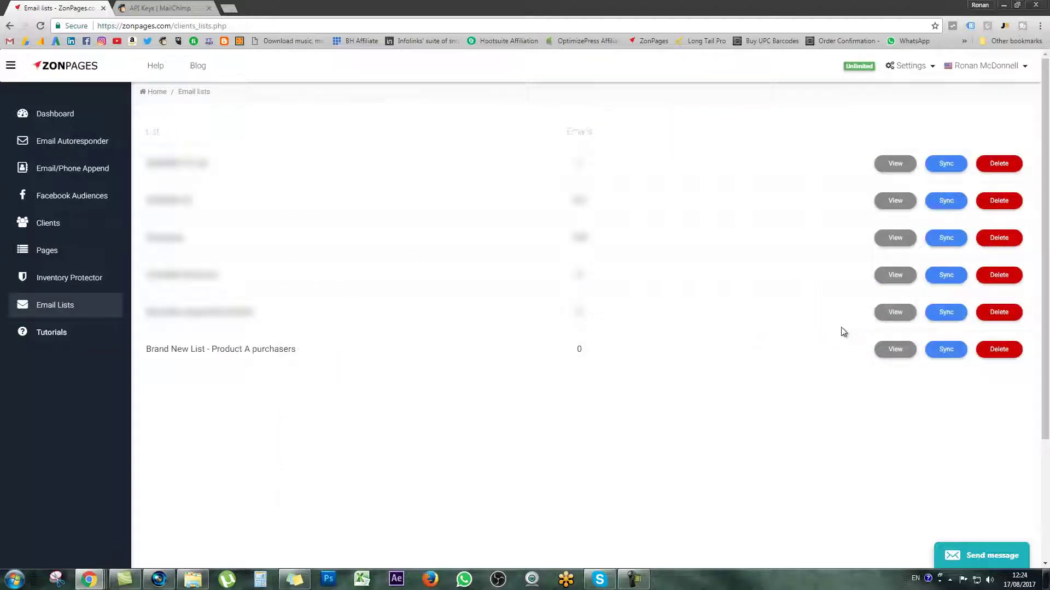